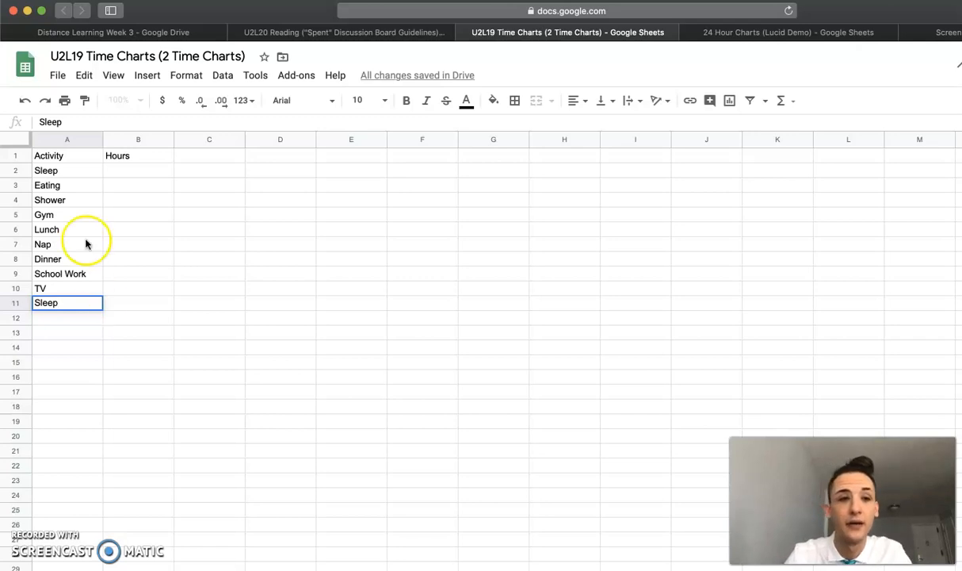
Enter the hours for the first five activities: Sleep 6, Eating 1, Shower 1, Gym 2 and Lunch 1
click(137, 173)
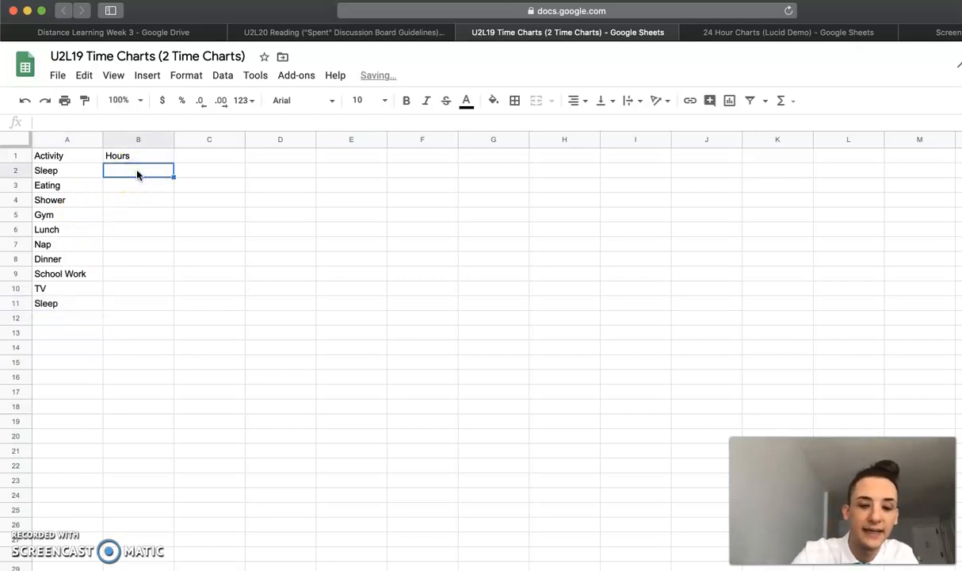
text(6)
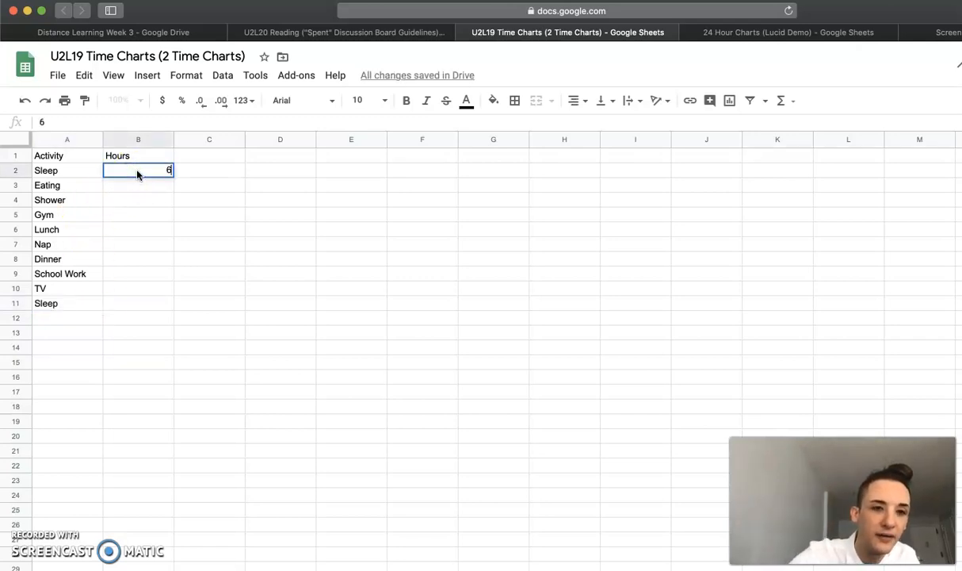
click(137, 187)
text(1)
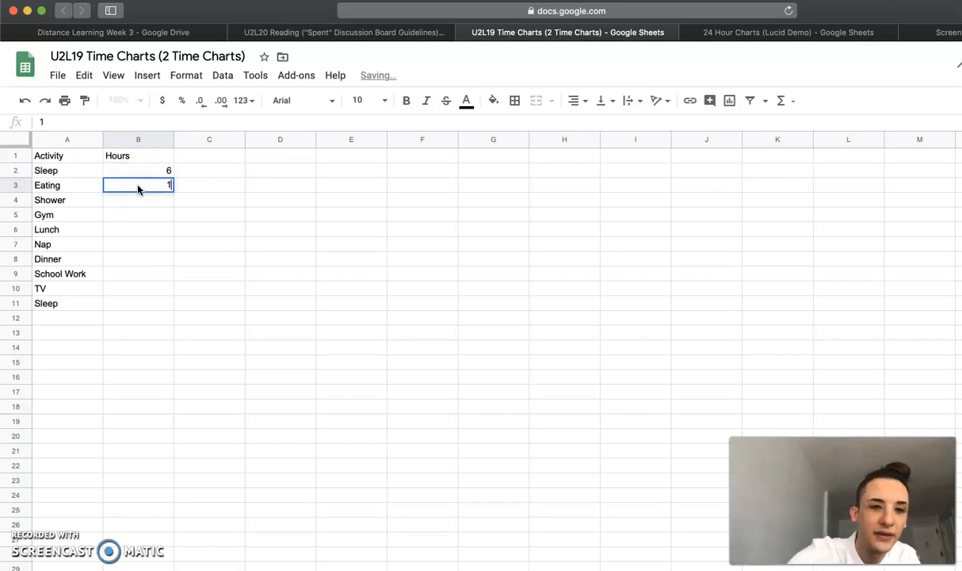
click(150, 203)
text(1)
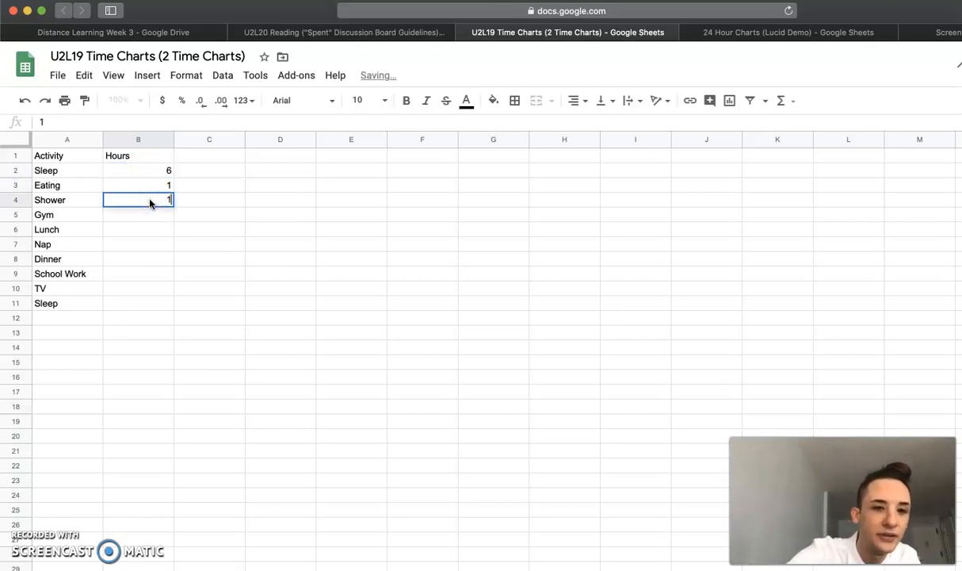
click(153, 218)
text(2)
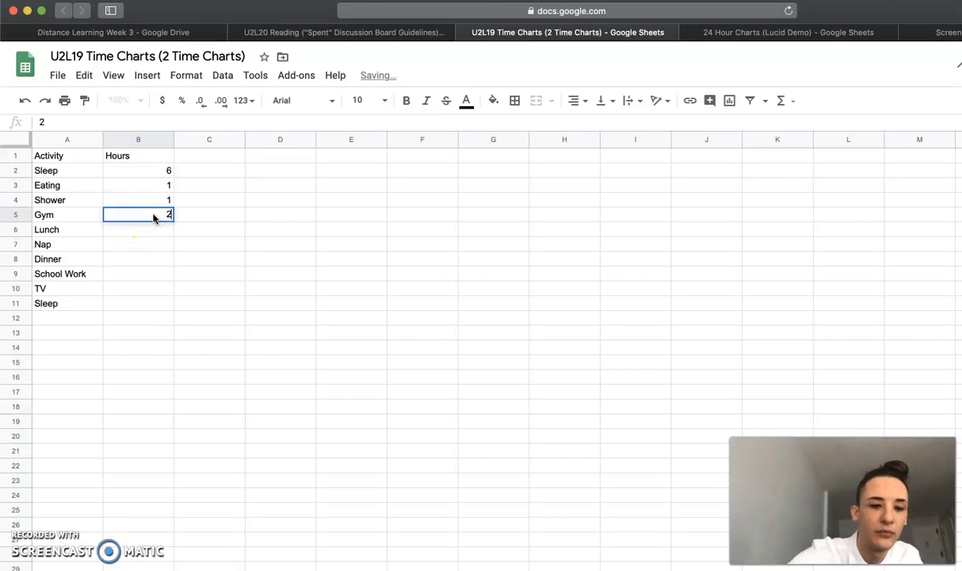
click(167, 231)
text(1)
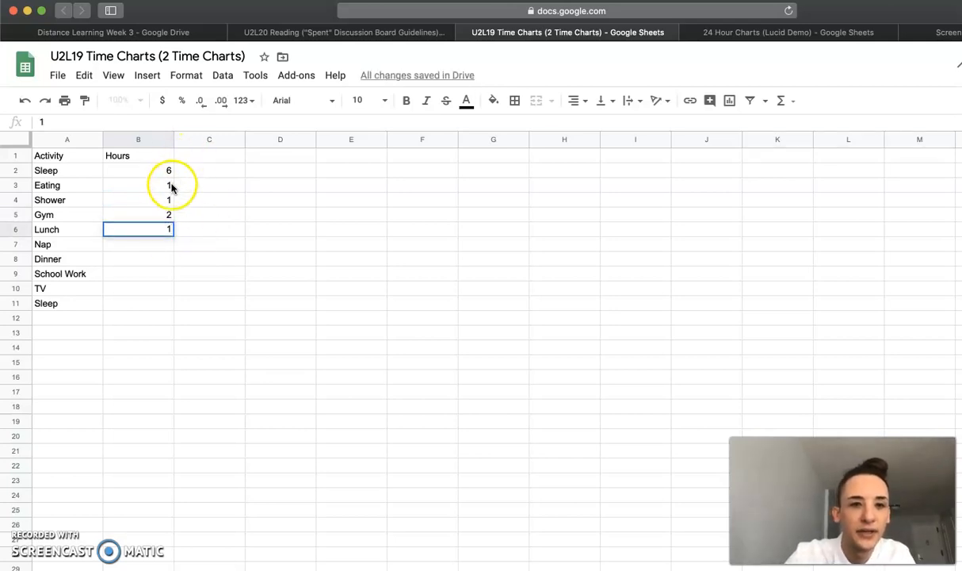
Enter the hours for the remaining activities: Nap 2, Dinner 1, School Work 2, TV 3 and the final Sleep 5
click(167, 242)
text(2)
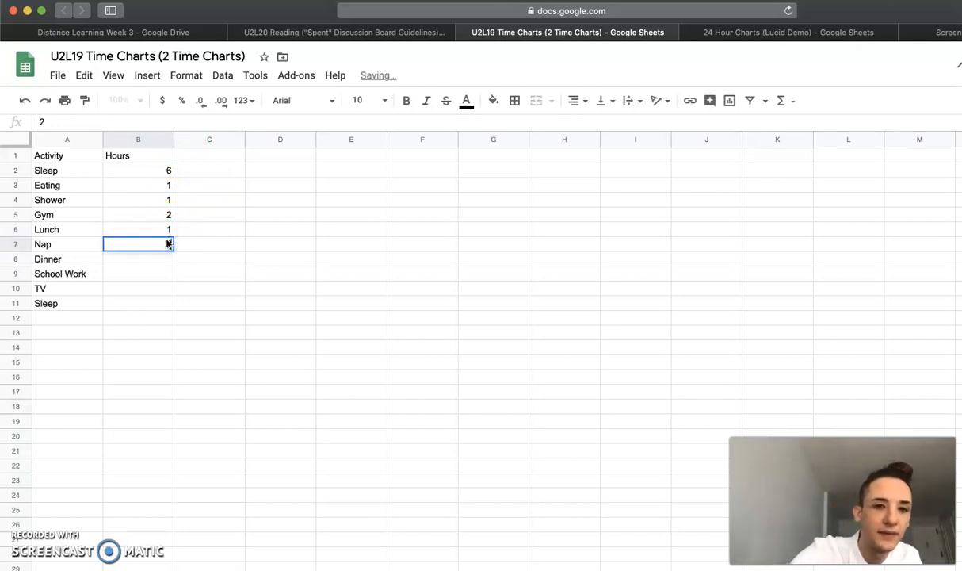
click(165, 260)
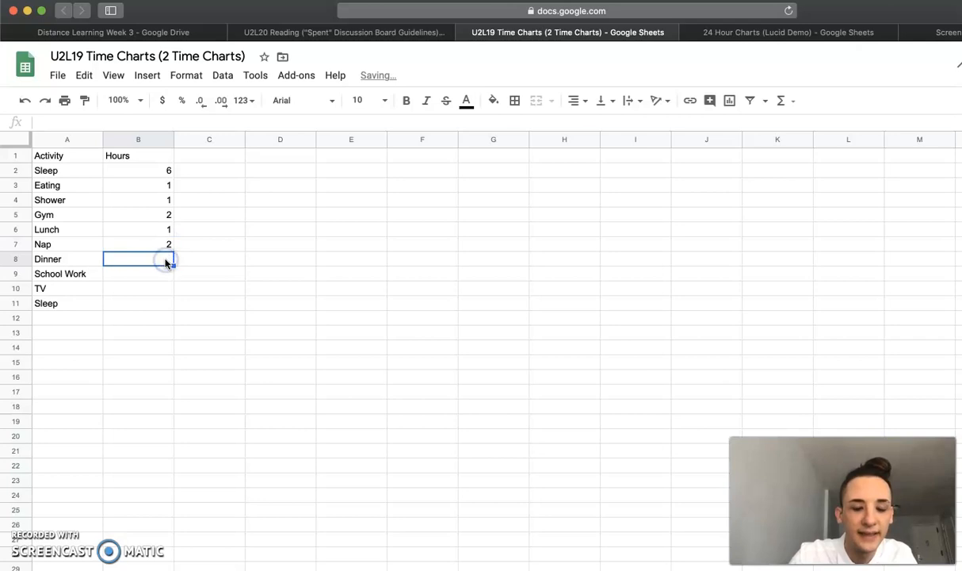
text(1)
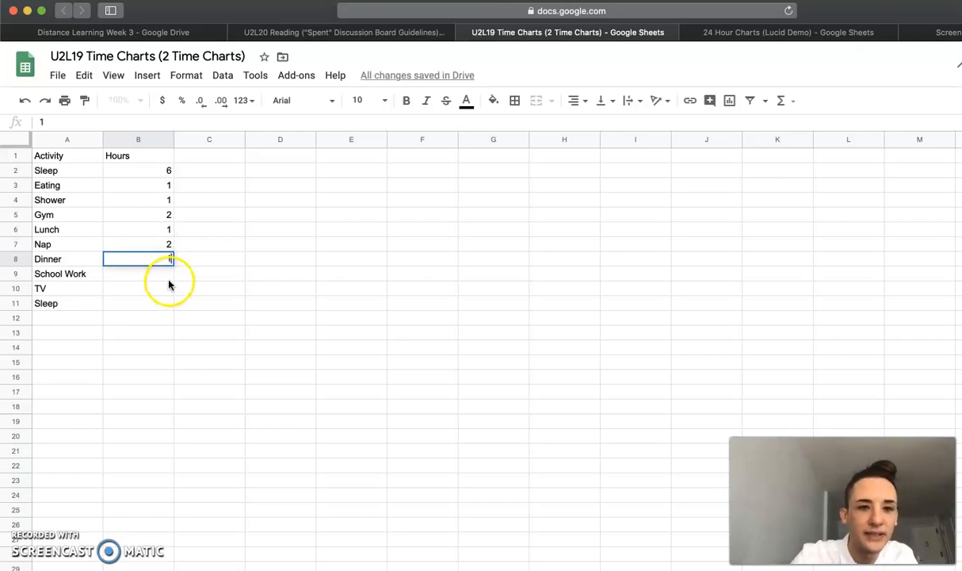
click(167, 273)
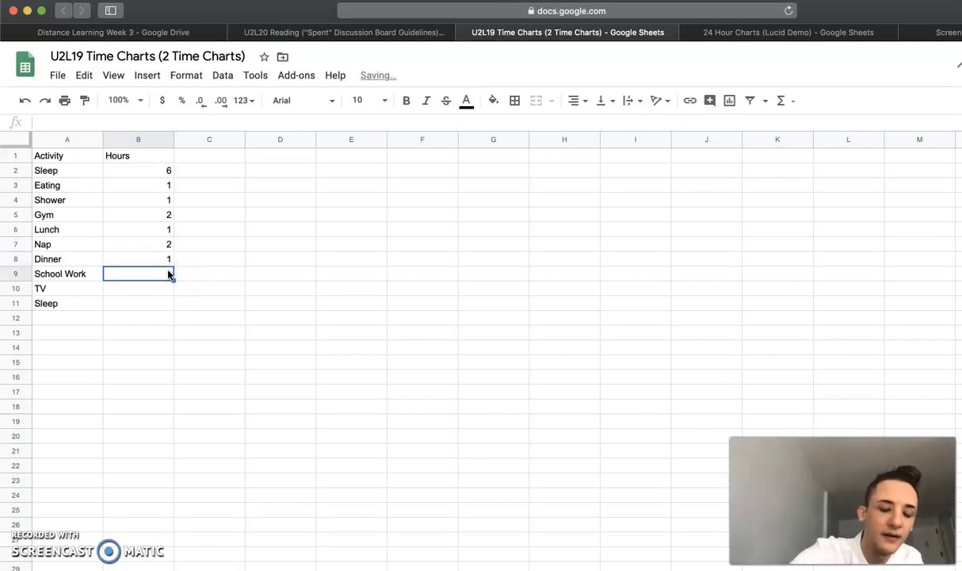
text(2)
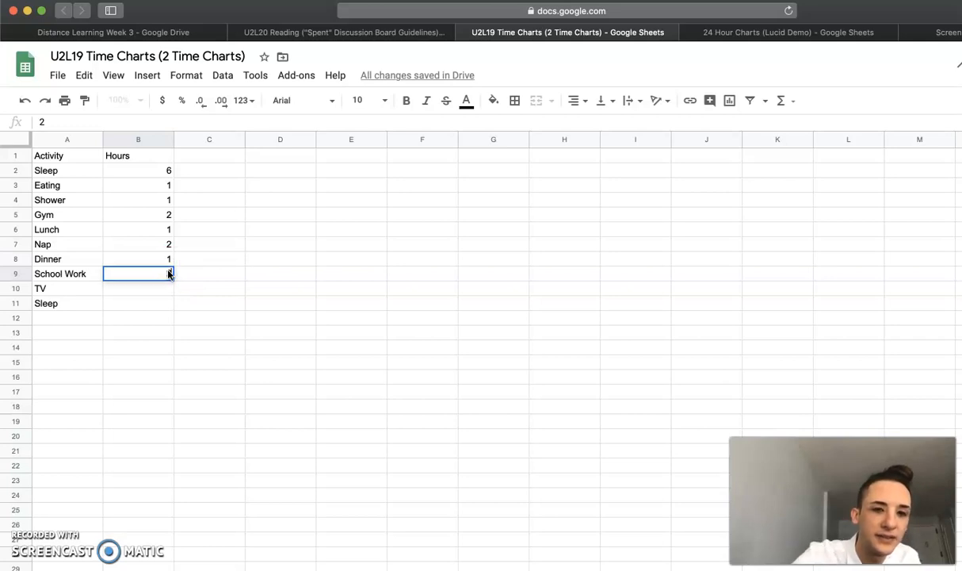
click(173, 292)
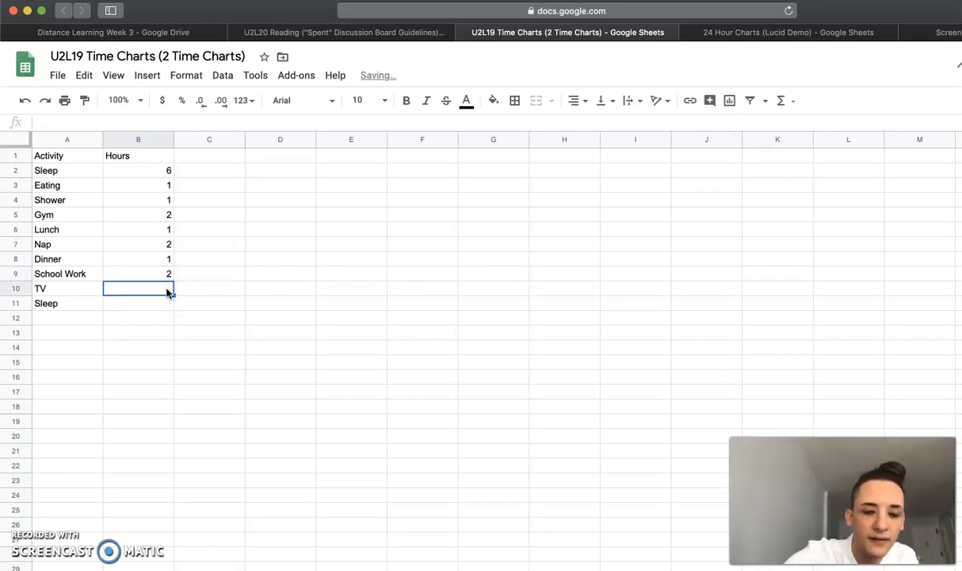
text(3)
click(161, 303)
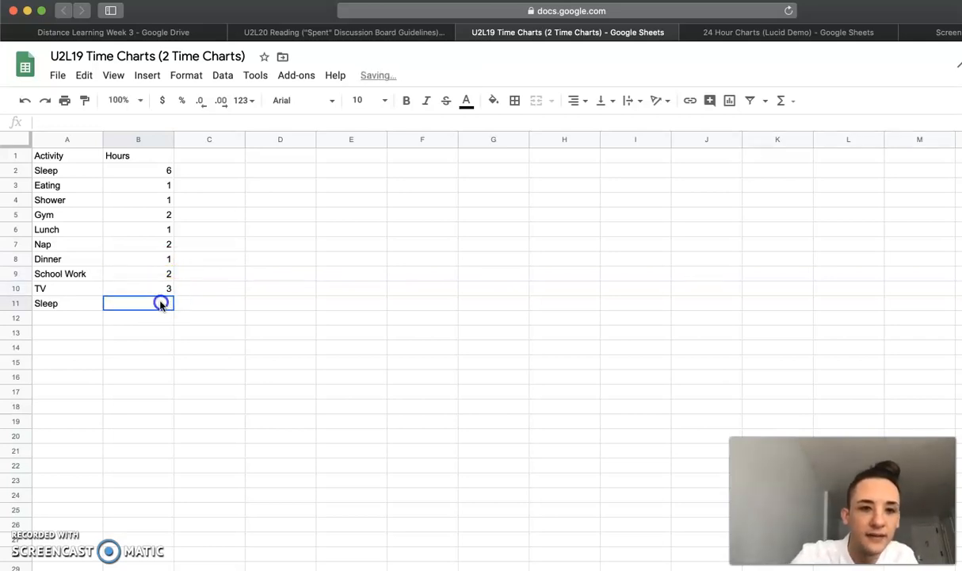
text(5)
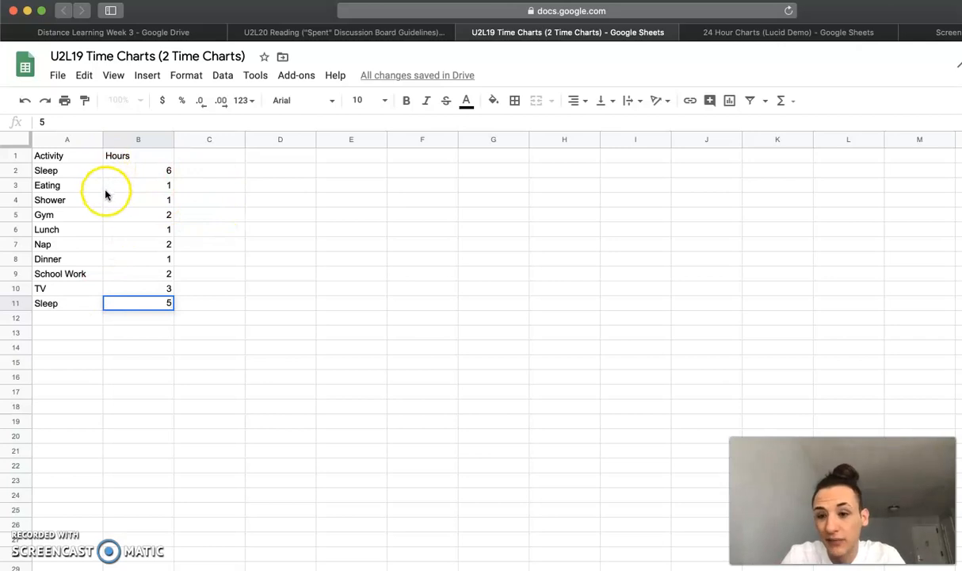
click(211, 199)
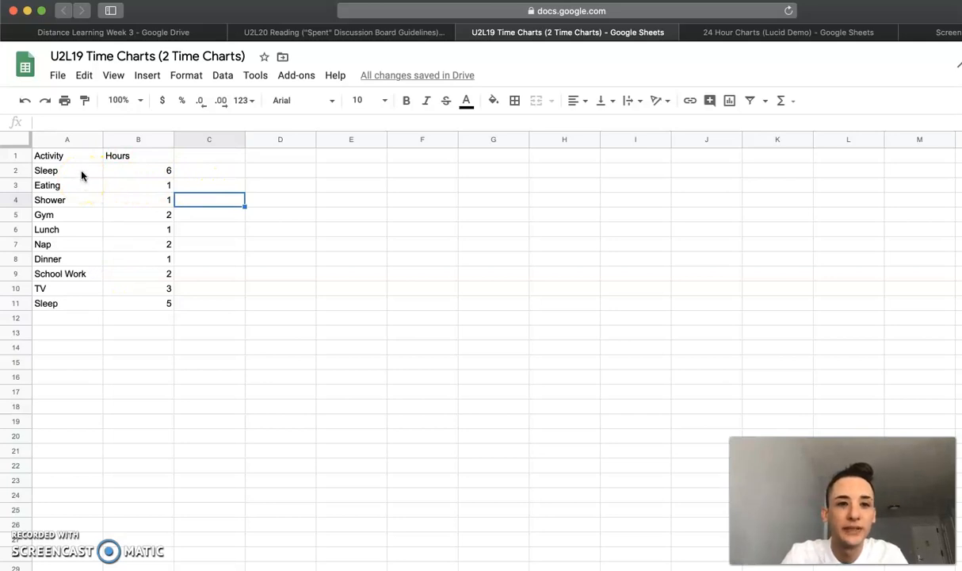
Insert a chart based on the Activity and Hours table in A1:B11
drag(73, 157, 150, 306)
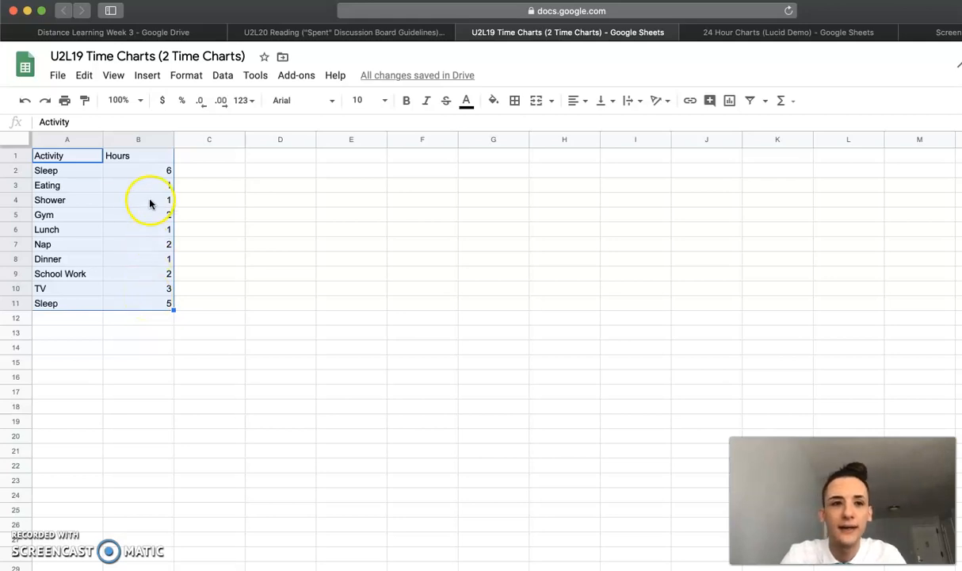
click(156, 80)
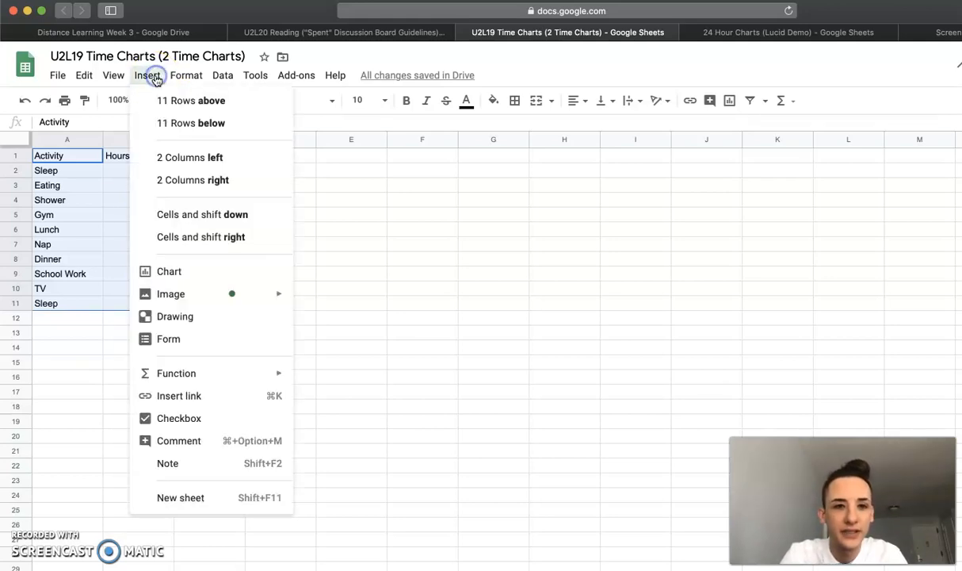
click(187, 268)
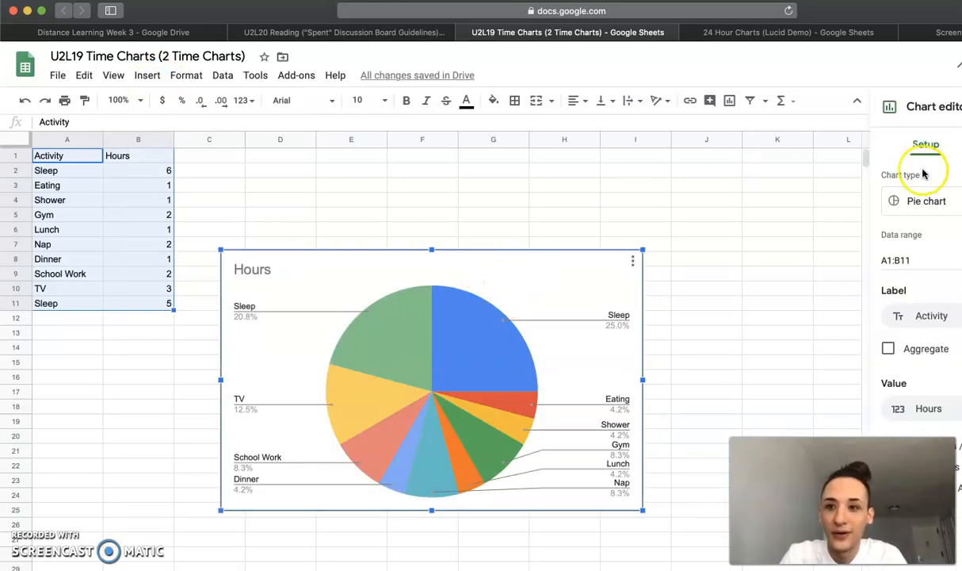
Review the available chart types for the new chart and use Pie chart
drag(888, 24, 637, 11)
click(819, 201)
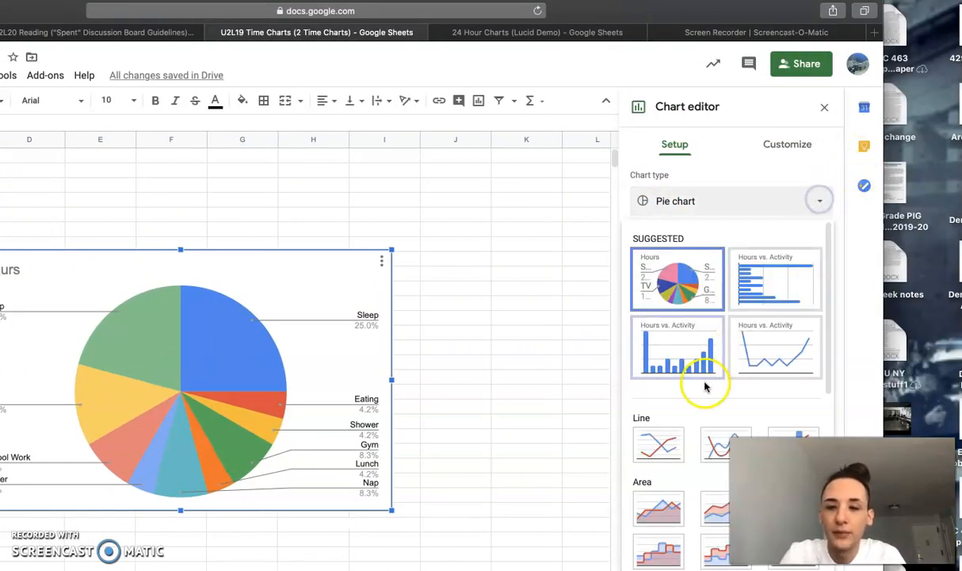
scroll(705, 386, down, 4)
scroll(705, 387, down, 3)
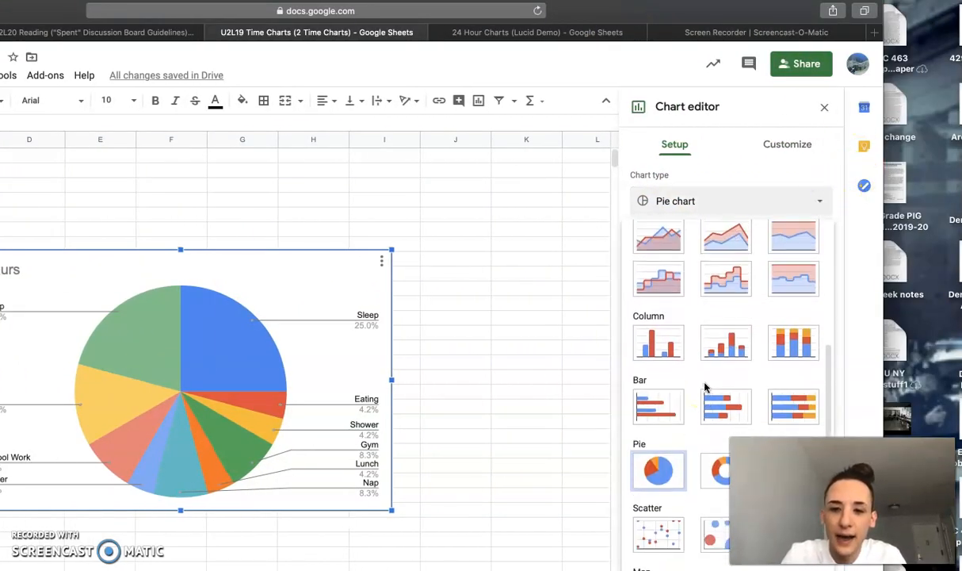
click(665, 384)
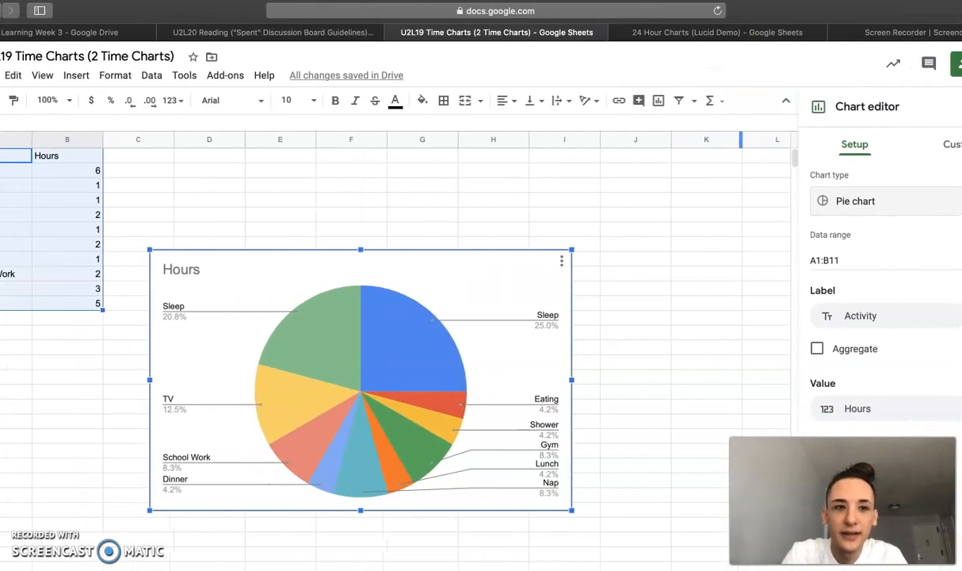
Move the pie chart beside the table at the top of column C and enlarge it to about column J and row 27
drag(412, 250, 368, 158)
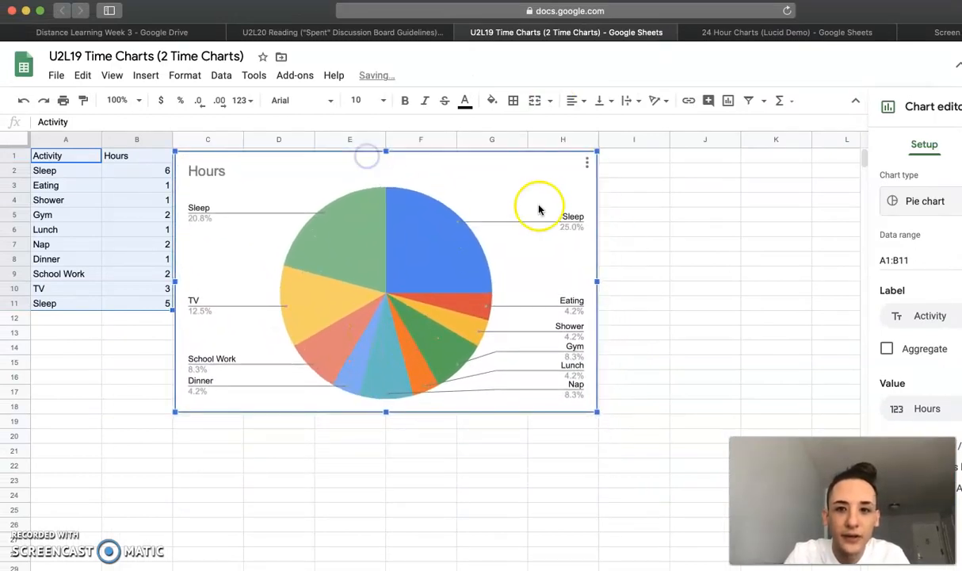
drag(423, 169, 419, 153)
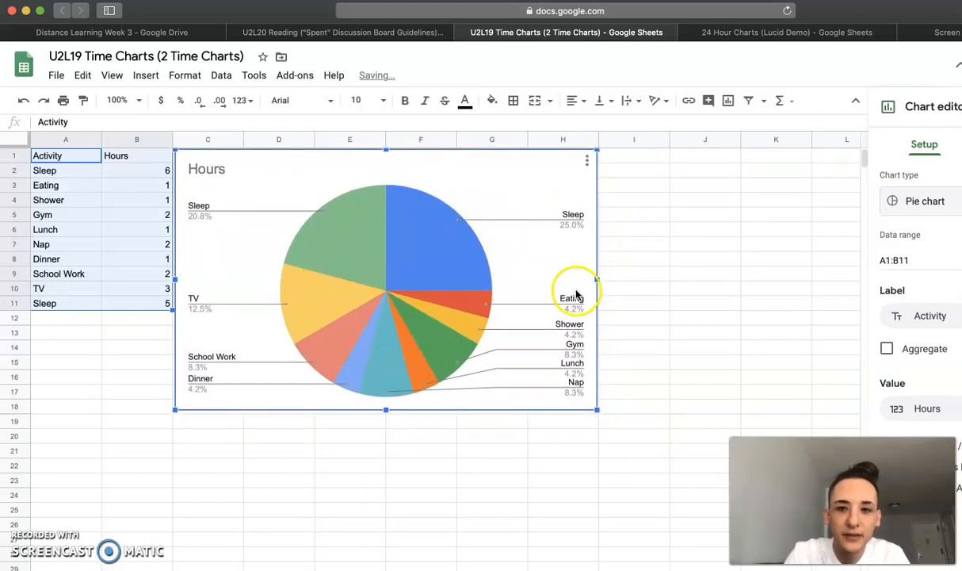
drag(597, 280, 759, 251)
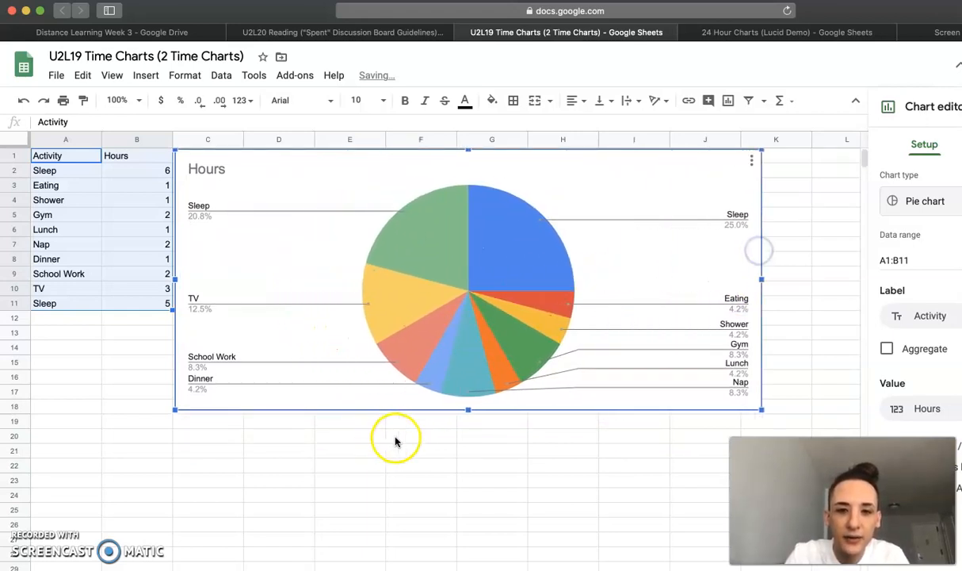
drag(468, 412, 468, 543)
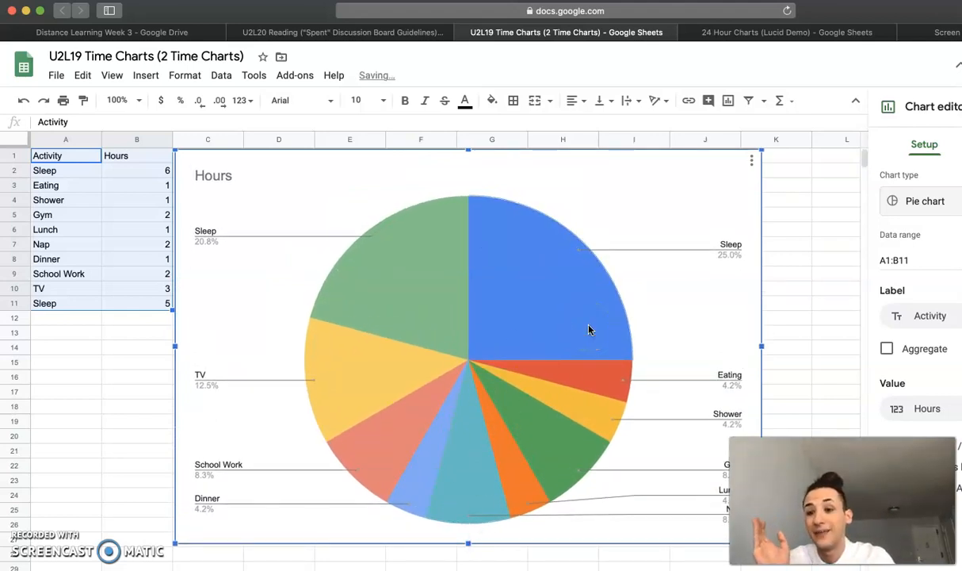
View the "Dream" sheet of the workbook
click(465, 244)
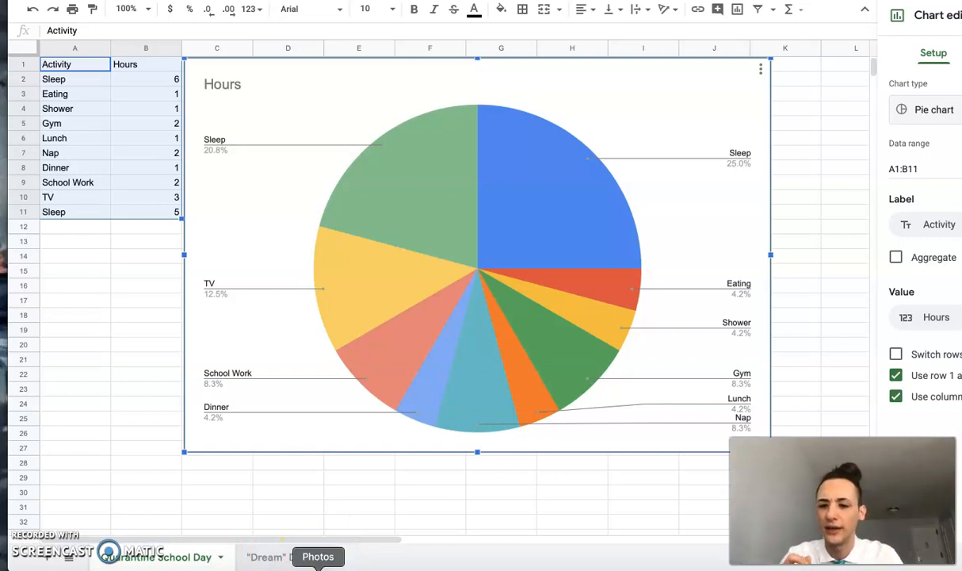
click(271, 557)
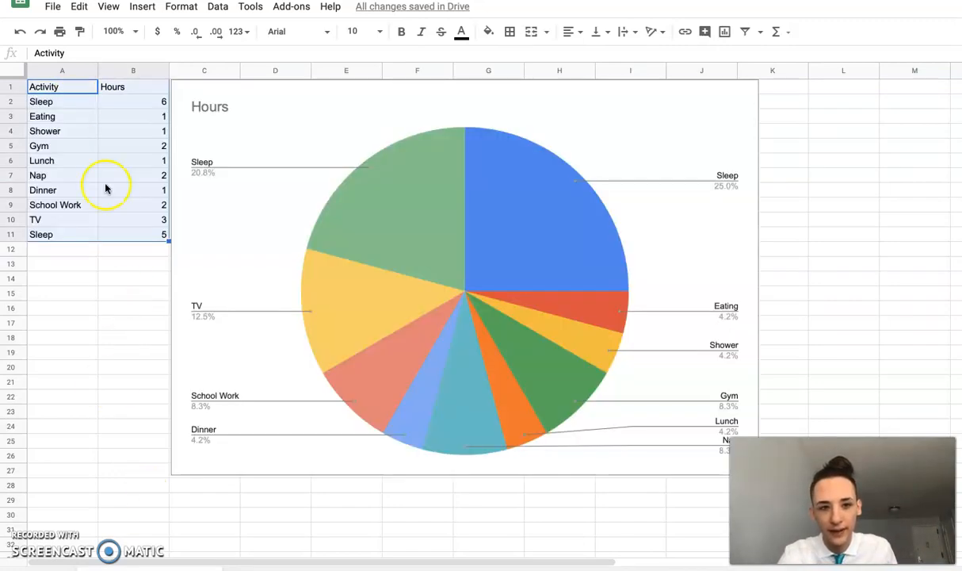
click(95, 174)
click(64, 91)
drag(64, 95, 122, 231)
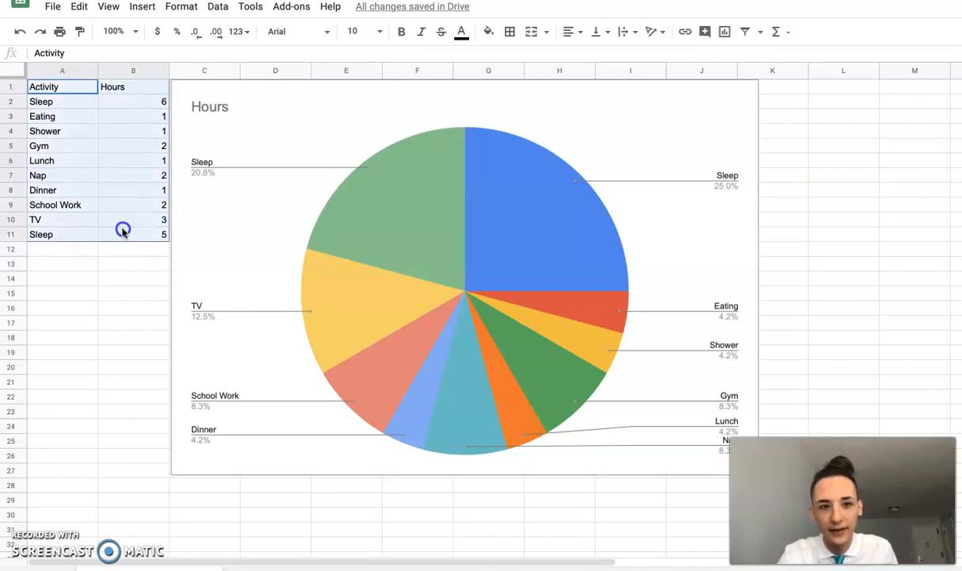
click(144, 13)
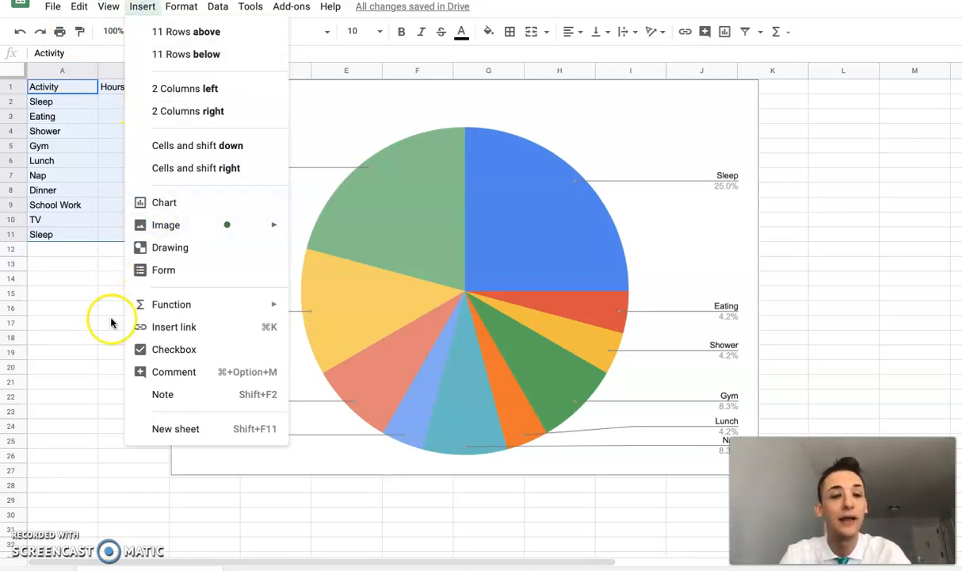
click(88, 336)
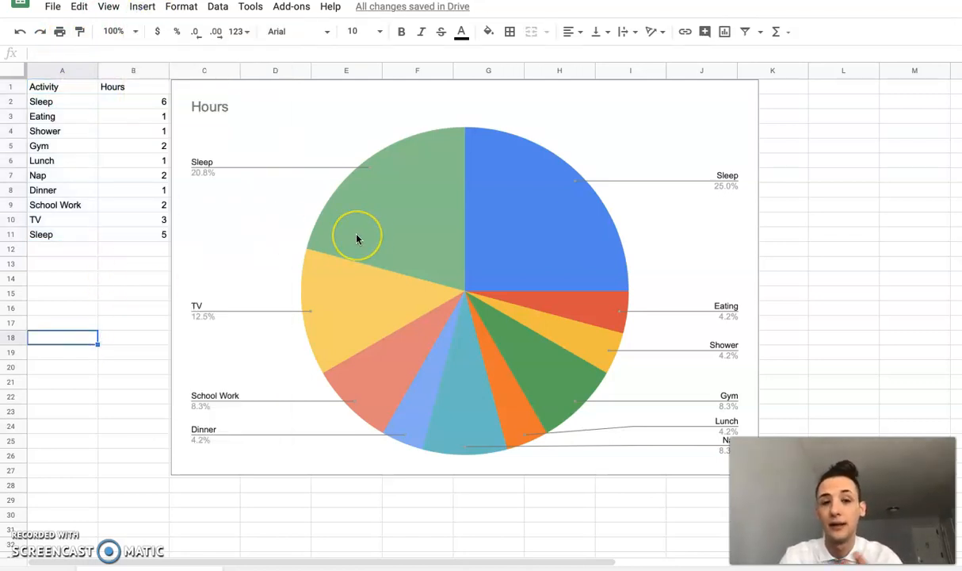